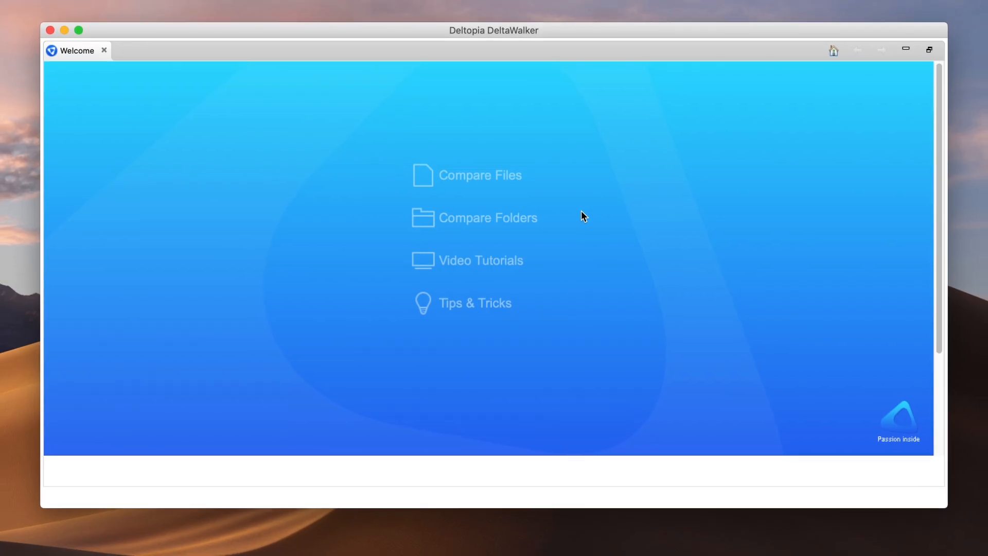
Start a folder comparison, open a second one in its own tab, and check the folder comparison history
{"action": "left_click", "coordinate": [542, 221]}
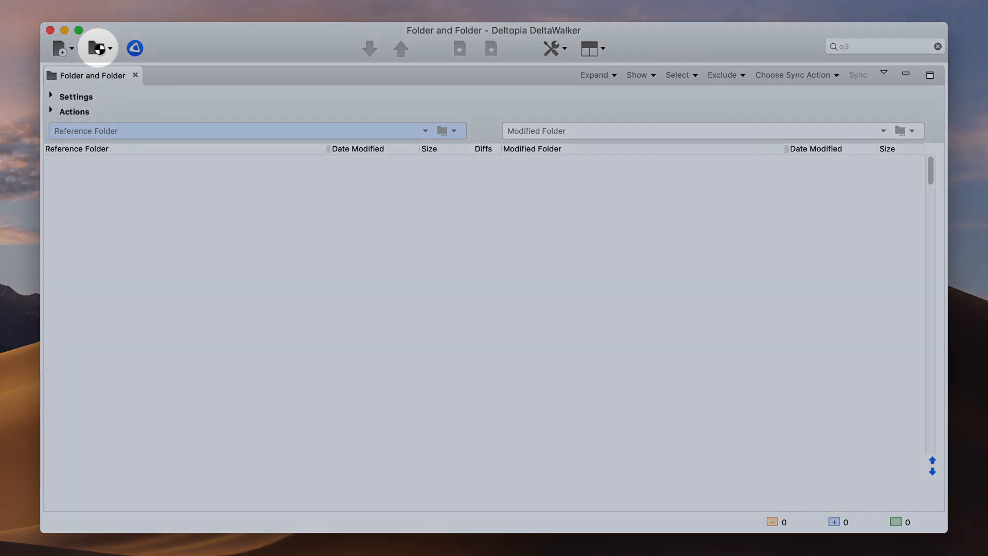
{"action": "left_click", "coordinate": [97, 48]}
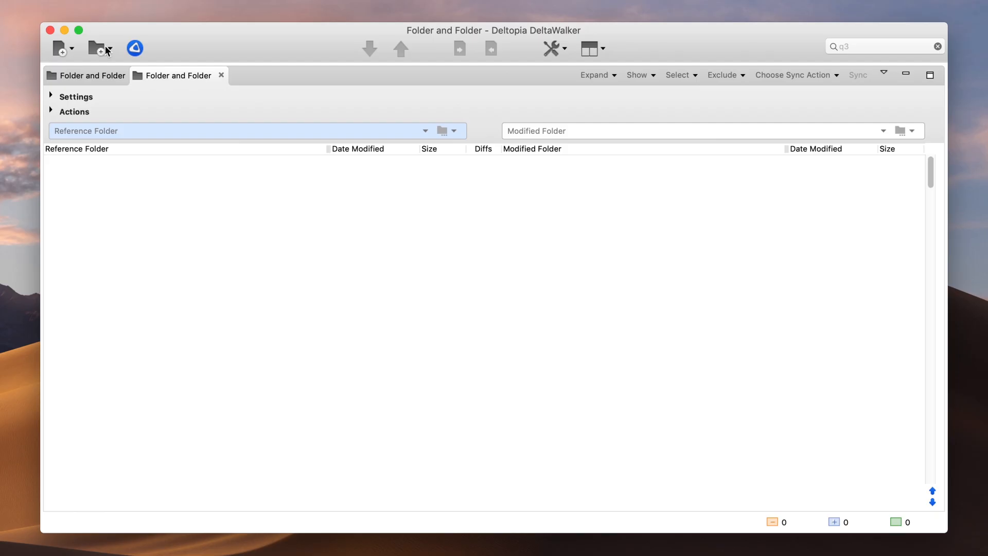
{"action": "left_click", "coordinate": [109, 48]}
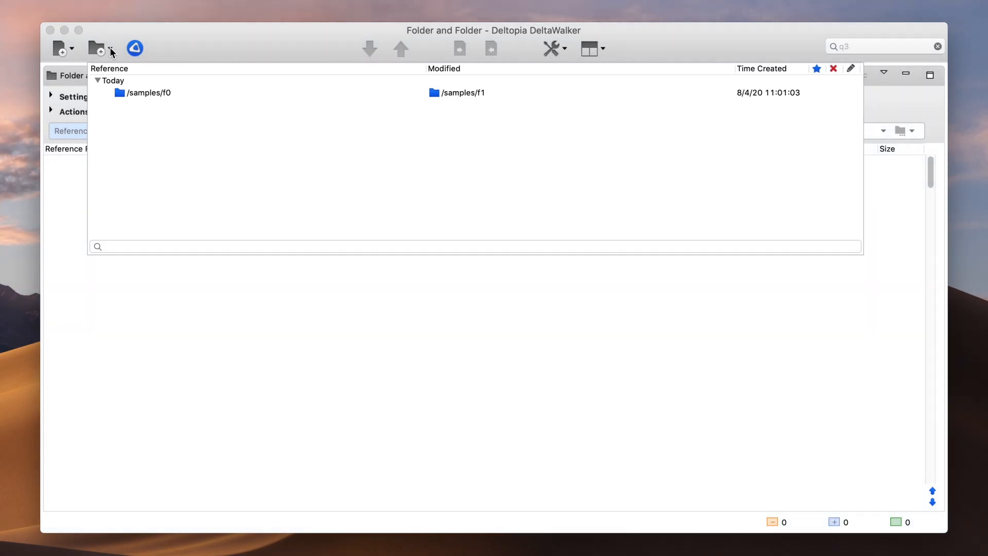
{"action": "left_click", "coordinate": [110, 48]}
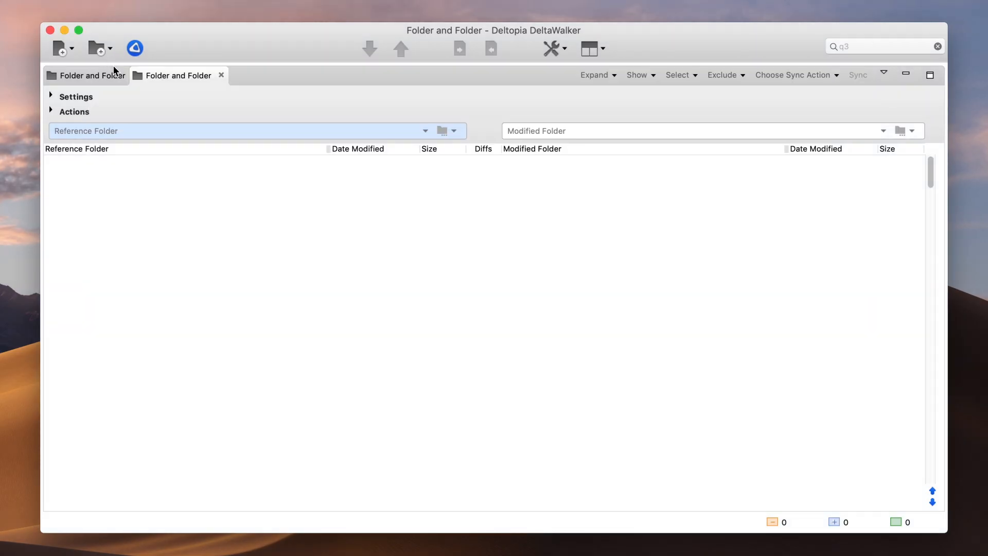
Choose /samples/f0 as the reference folder and /samples/f1 as the modified folder, and run the comparison
{"action": "left_click", "coordinate": [441, 131]}
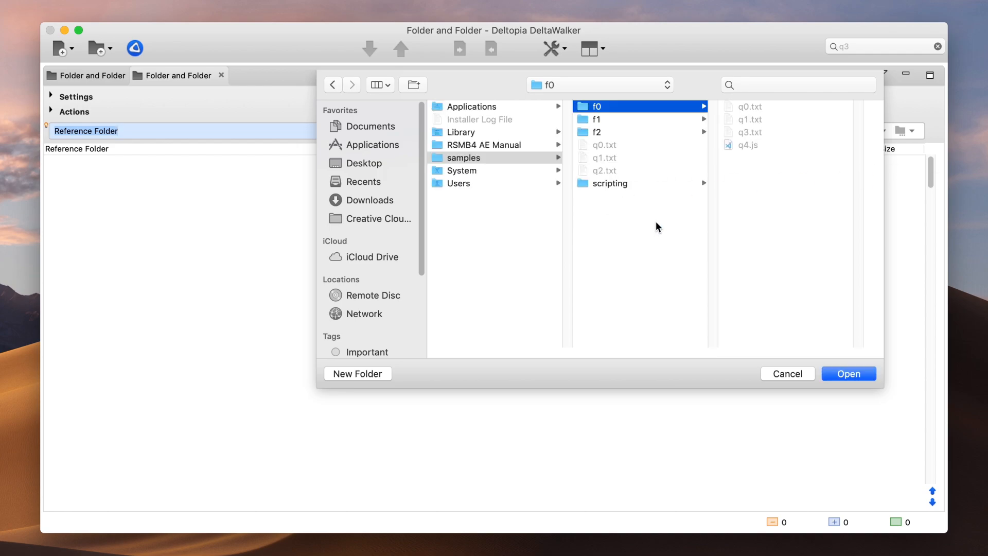
{"action": "left_click", "coordinate": [859, 375]}
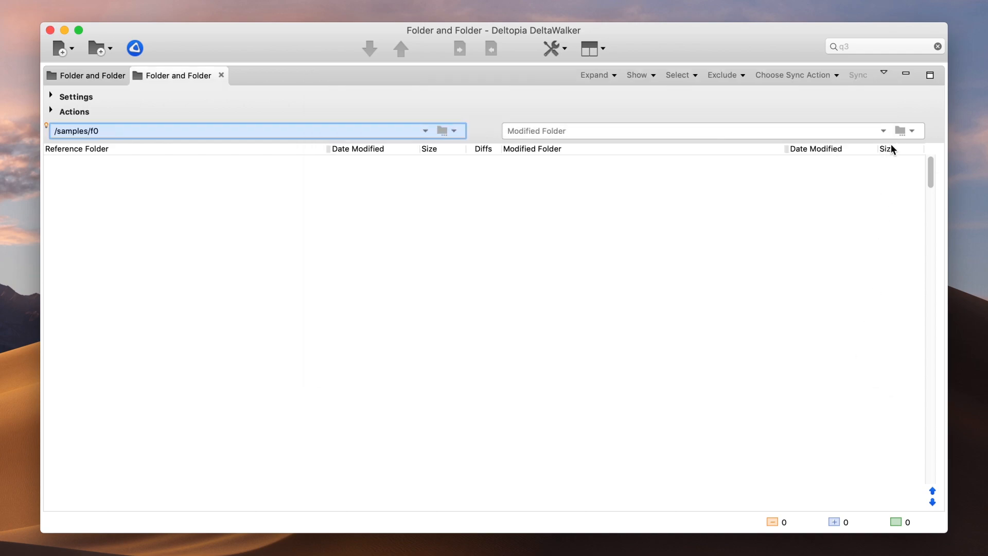
{"action": "left_click", "coordinate": [899, 130]}
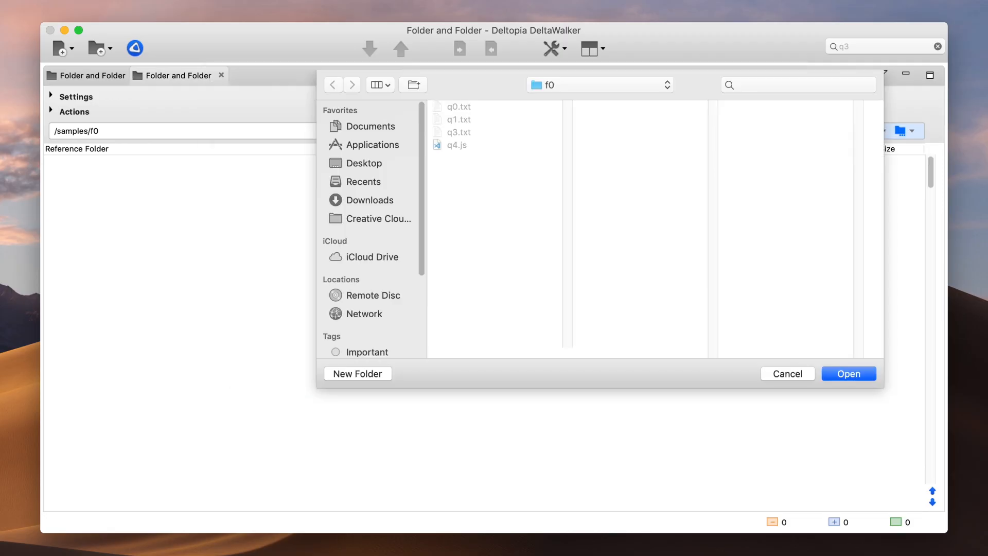
{"action": "left_click_drag", "start_coordinate": [985, 219], "coordinate": [595, 165]}
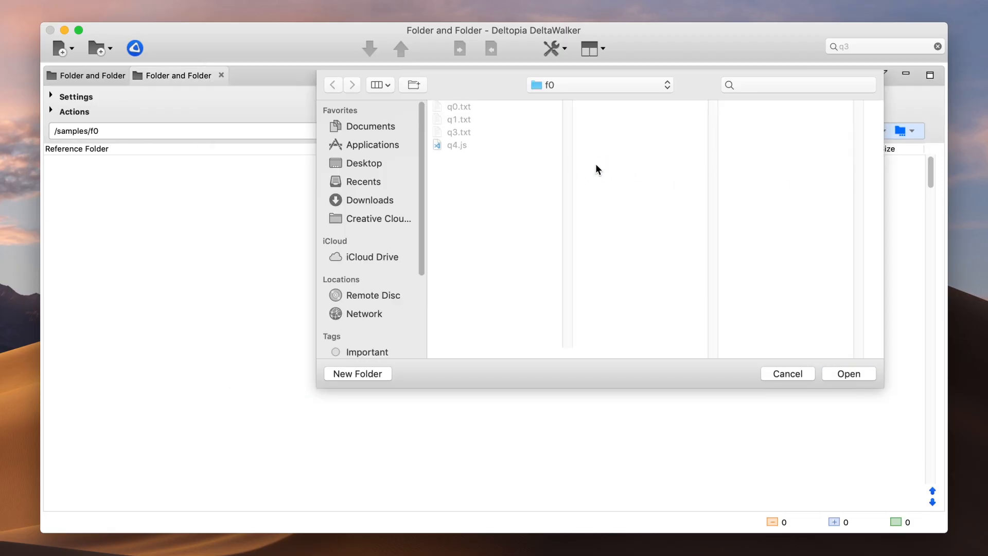
{"action": "left_click", "coordinate": [844, 373]}
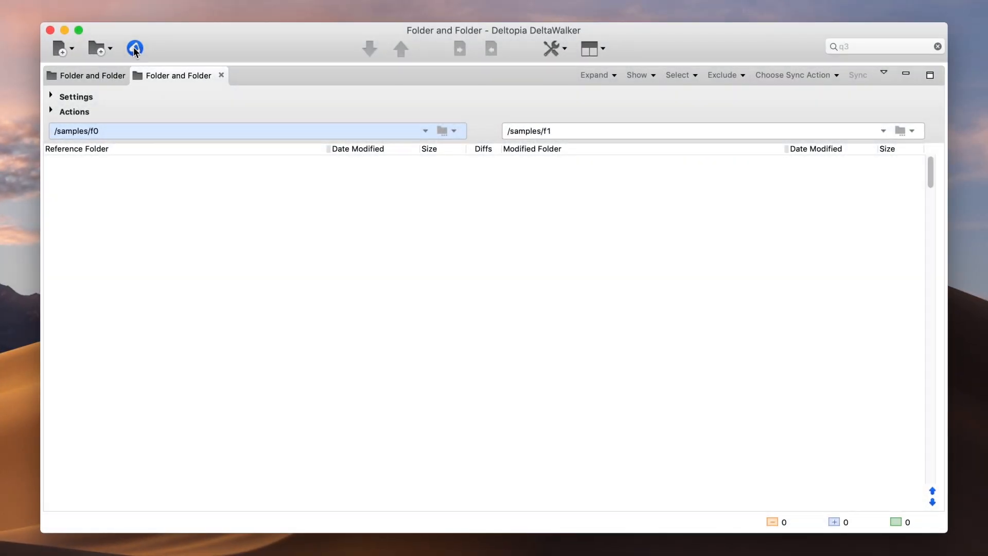
{"action": "left_click", "coordinate": [134, 49]}
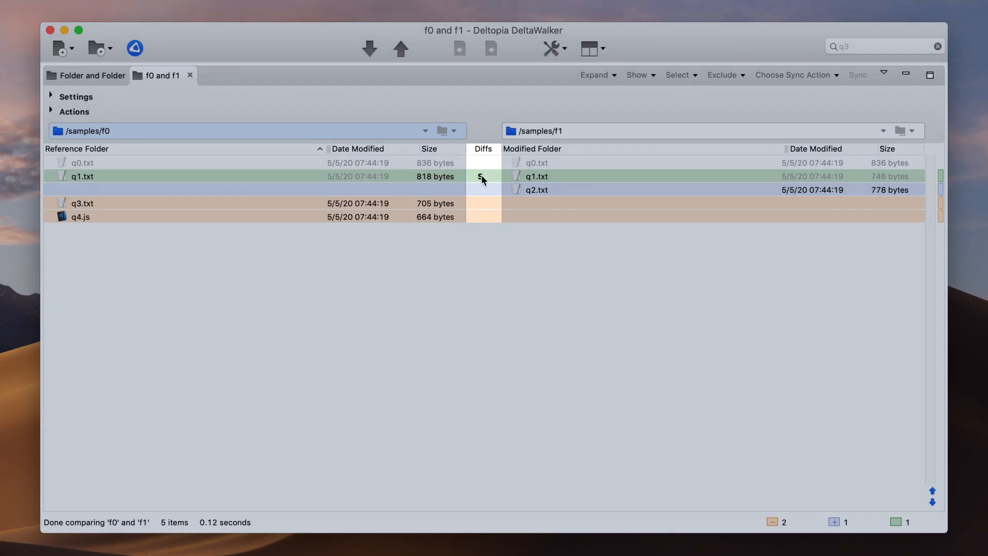
Step through the file differences between f0 and f1, moving forward and back among q1.txt, q2.txt, q3.txt and q4.js
{"action": "mouse_move", "coordinate": [481, 176]}
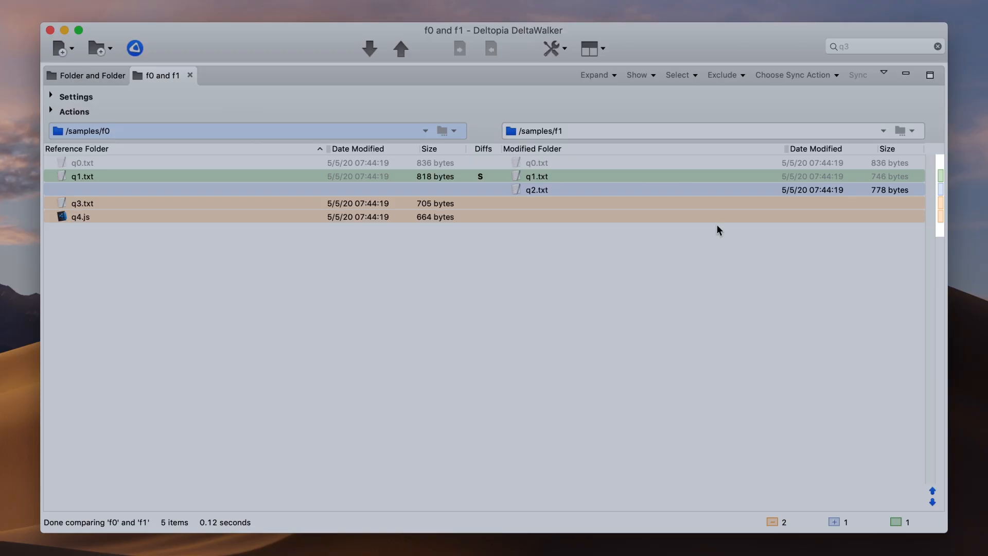
{"action": "left_click", "coordinate": [939, 176]}
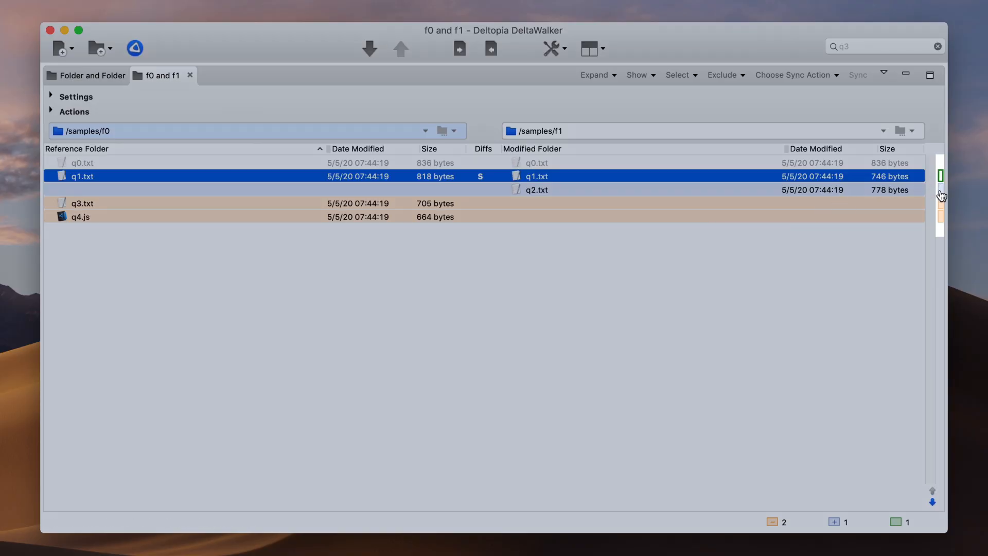
{"action": "left_click", "coordinate": [940, 190]}
{"action": "left_click", "coordinate": [941, 206]}
{"action": "left_click", "coordinate": [941, 191]}
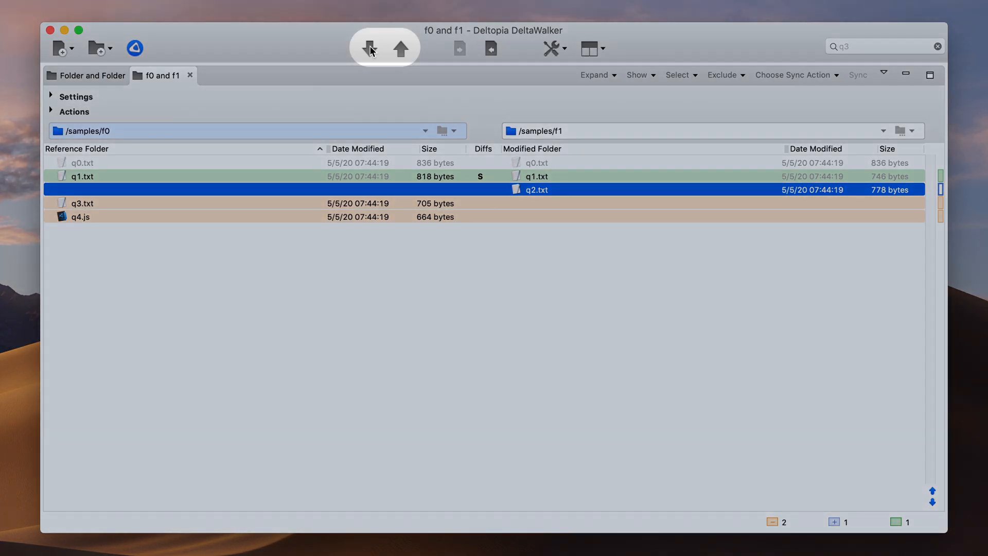
{"action": "left_click", "coordinate": [370, 52]}
{"action": "left_click", "coordinate": [371, 51]}
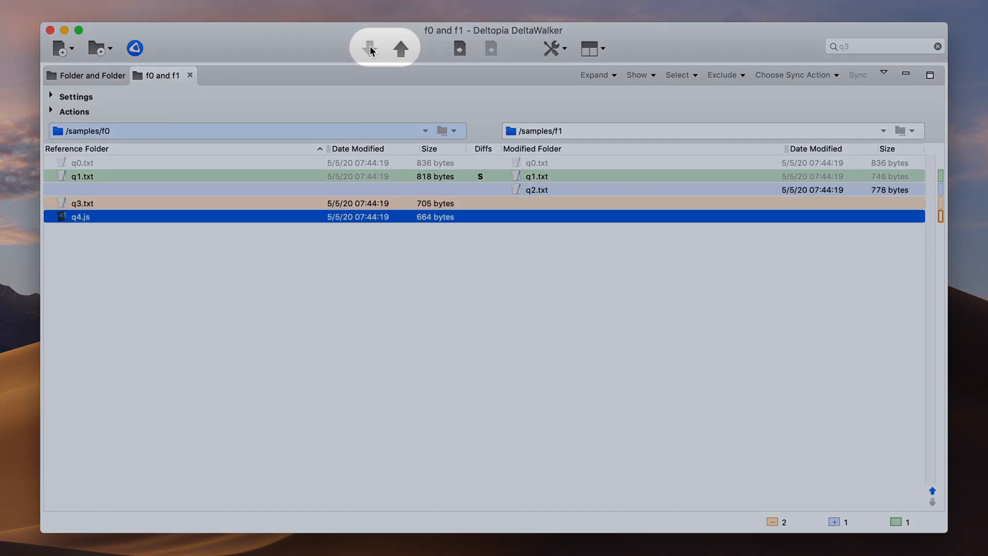
{"action": "left_click", "coordinate": [399, 50]}
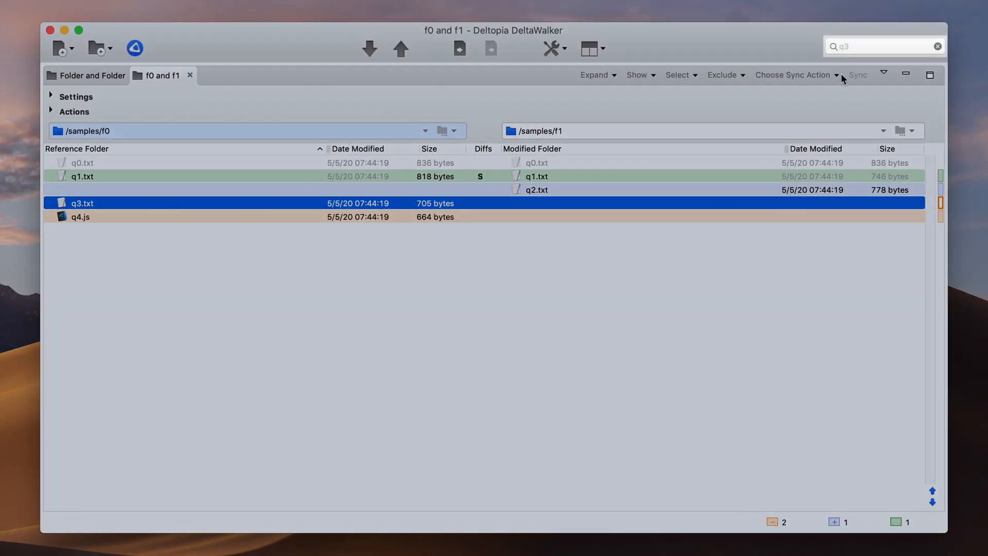
Filter the folder comparison for q4, and clear the filter to list all files again
{"action": "left_click", "coordinate": [856, 46]}
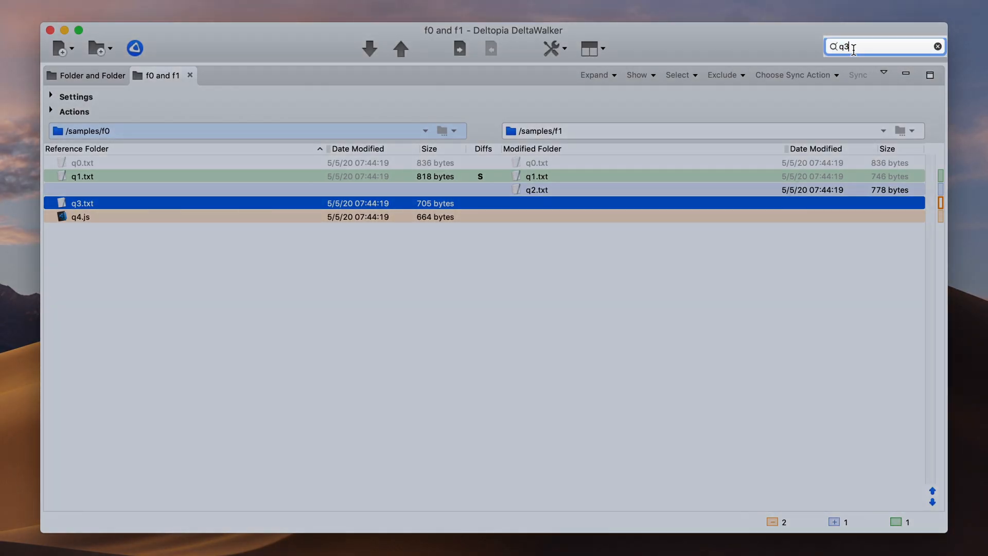
{"action": "key", "text": "BackSpace"}
{"action": "type", "text": "4"}
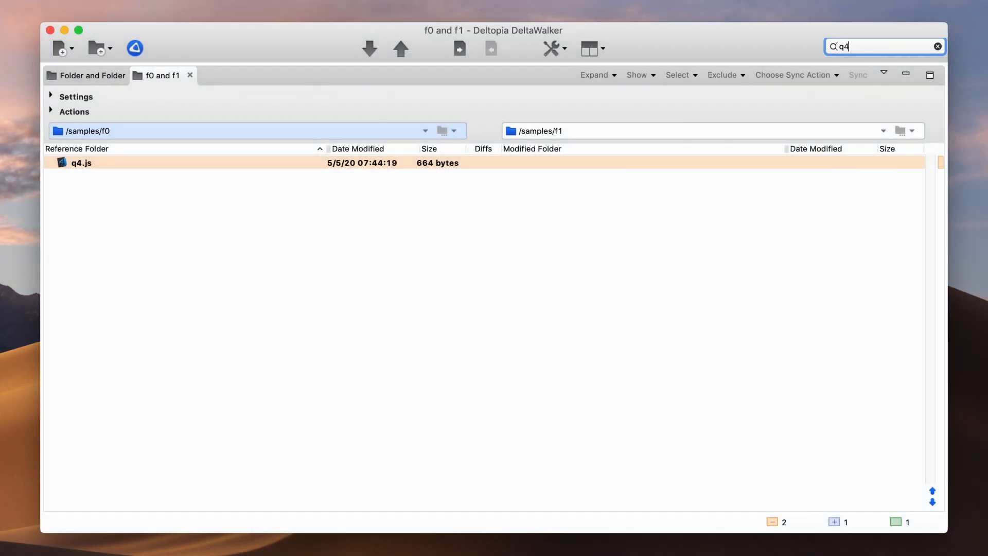
{"action": "key", "text": "BackSpace"}
{"action": "key", "text": "BackSpace"}
{"action": "left_click", "coordinate": [426, 267]}
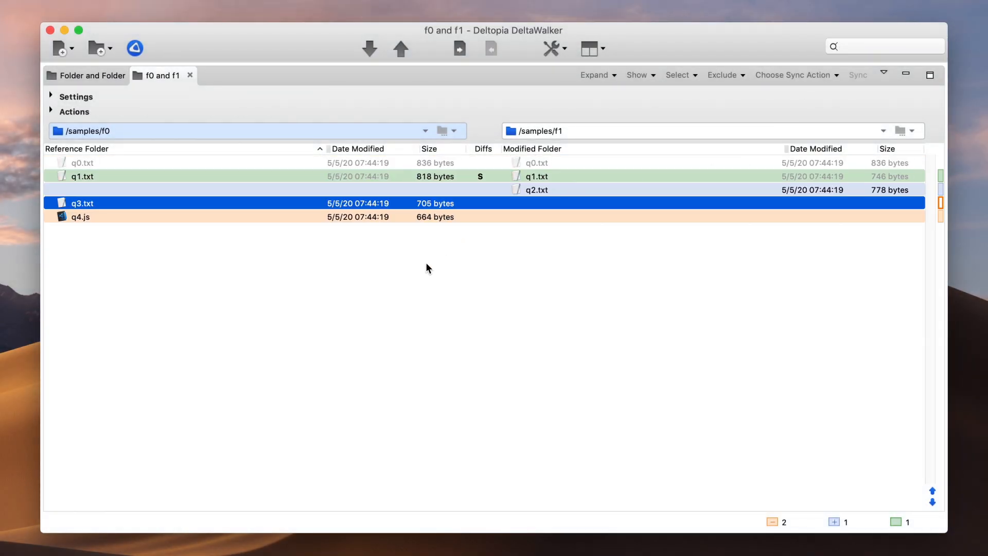
Open the q1.txt text comparison and expand the comparison settings of f0 and f1, briefly checking the available actions
{"action": "double_click", "coordinate": [198, 176]}
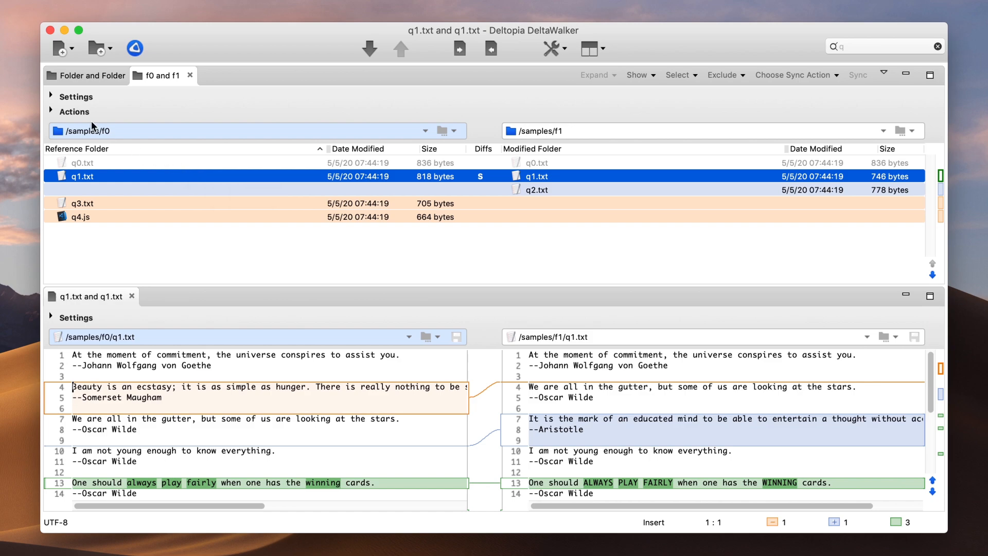
{"action": "left_click", "coordinate": [50, 96]}
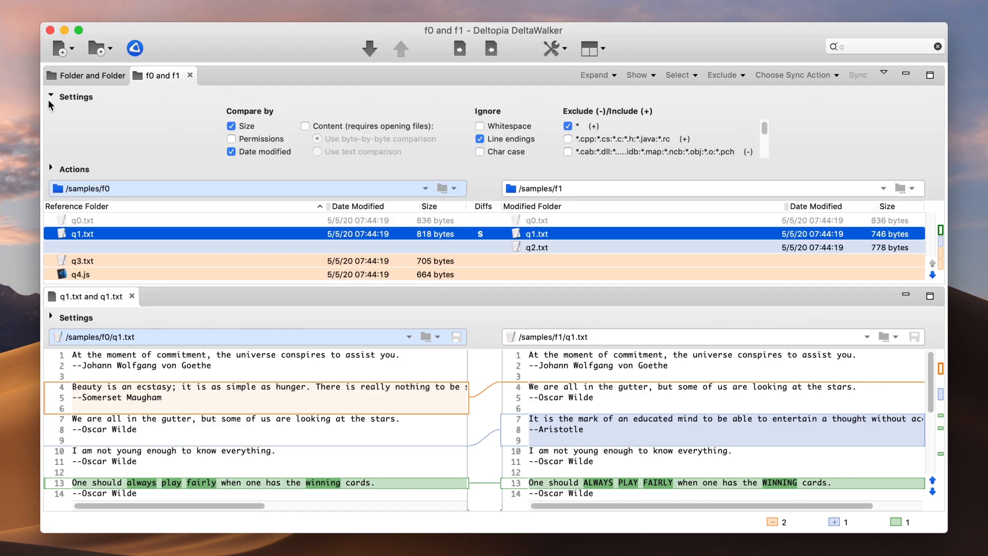
{"action": "left_click", "coordinate": [50, 169]}
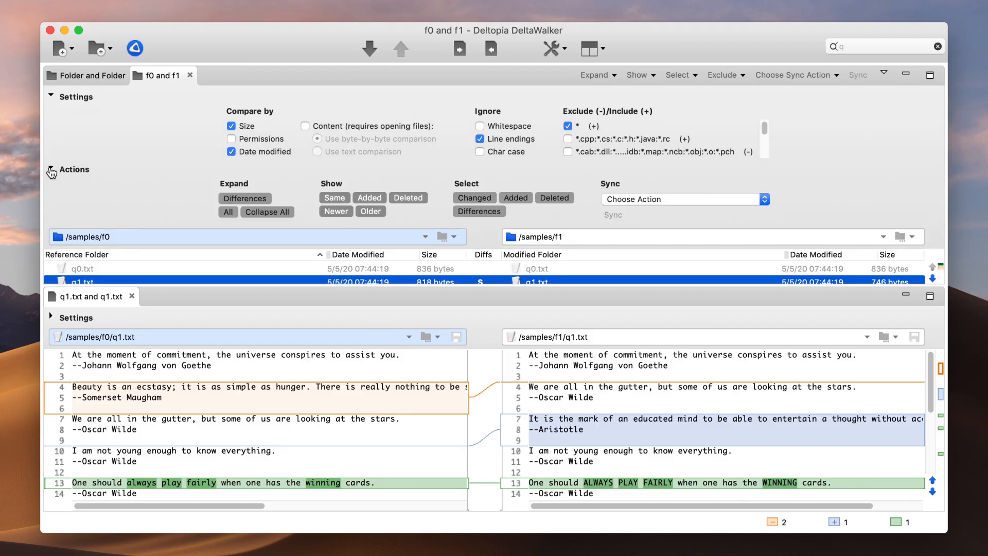
{"action": "left_click", "coordinate": [51, 170]}
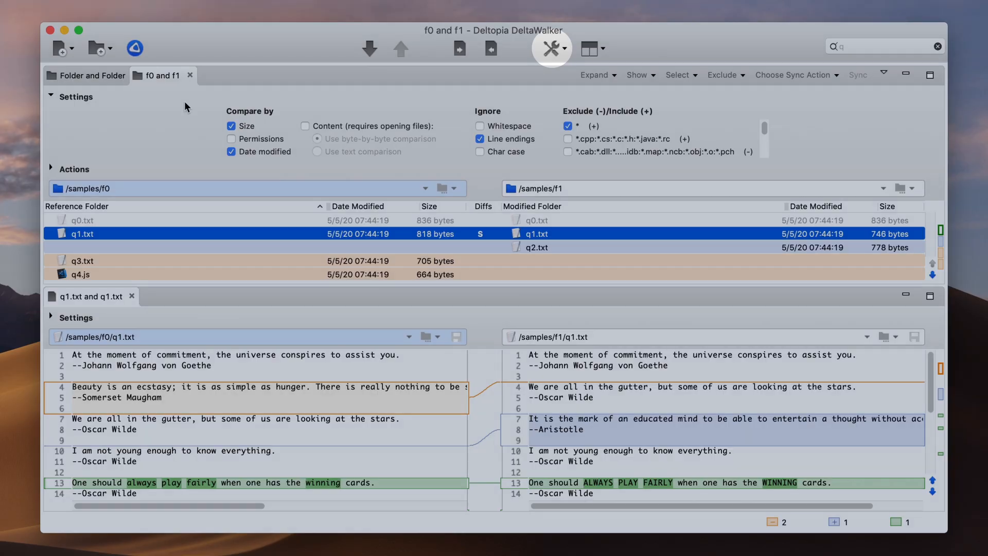
Open the preferences and examine the All Comparisons, Content Types, Display/Sound, Remote Connections and Text Filters pages
{"action": "key", "text": "super+comma"}
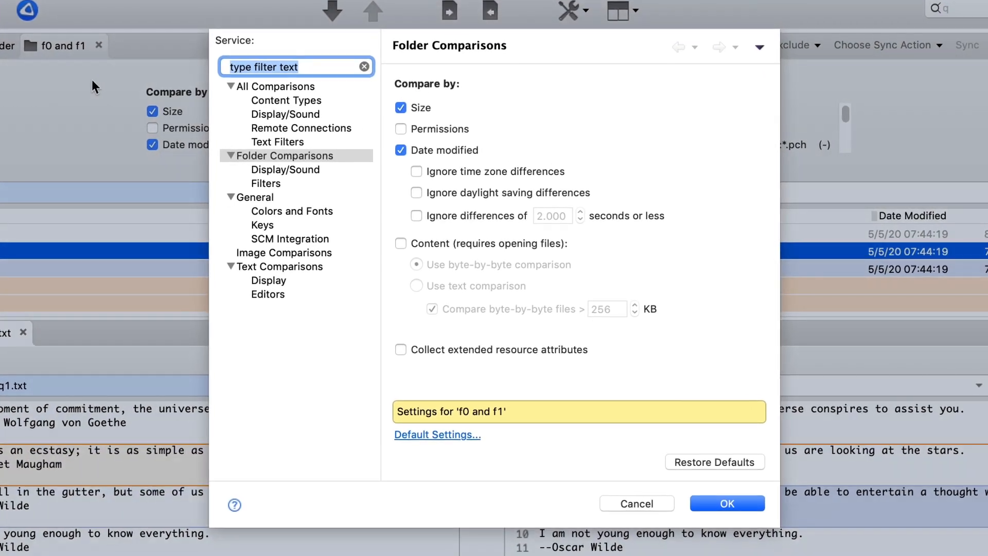
{"action": "left_click", "coordinate": [298, 88]}
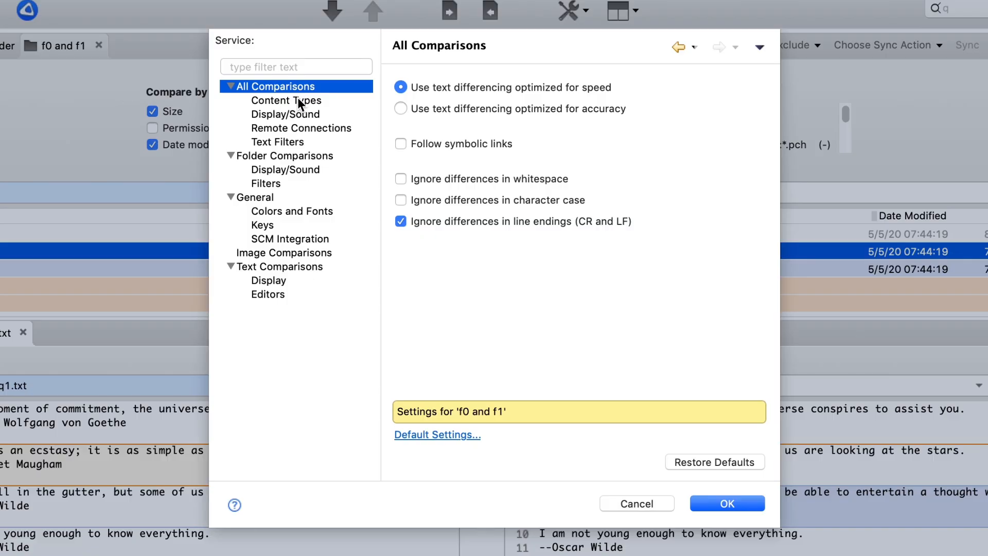
{"action": "left_click", "coordinate": [297, 98]}
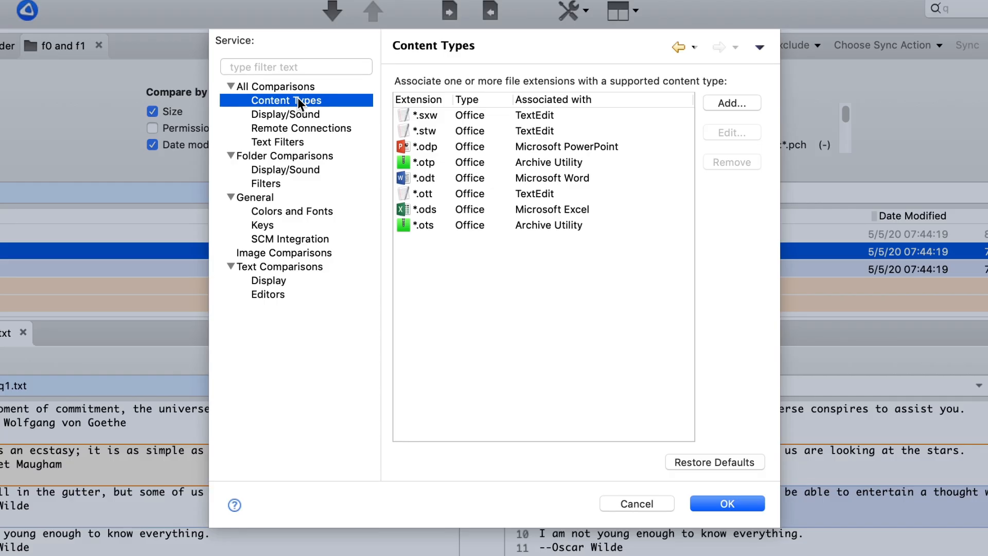
{"action": "left_click", "coordinate": [307, 112]}
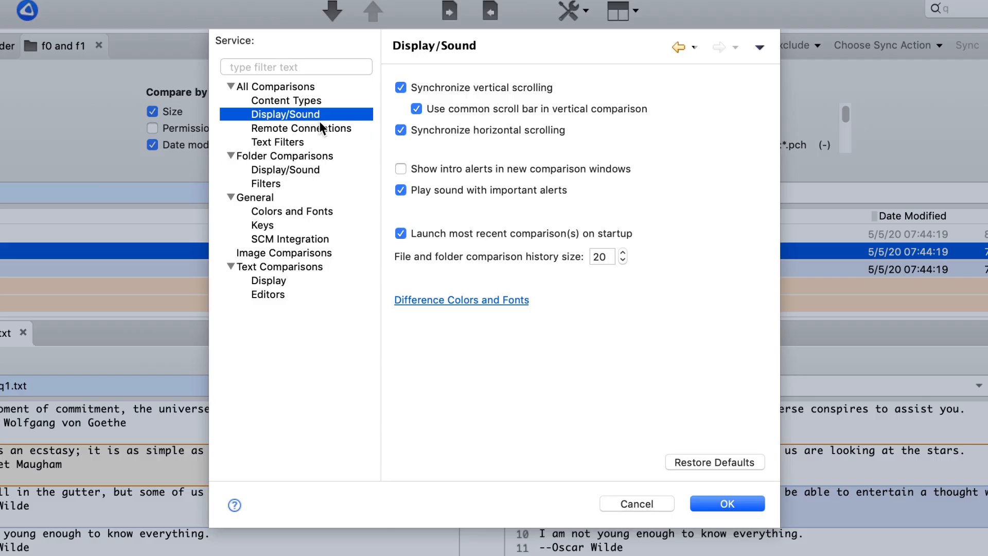
{"action": "left_click", "coordinate": [320, 128]}
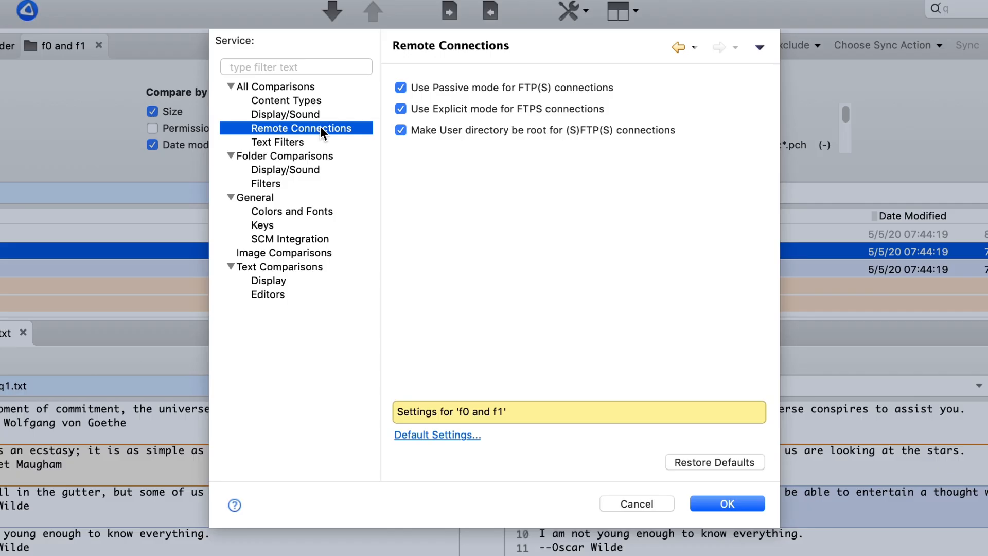
{"action": "left_click", "coordinate": [326, 142]}
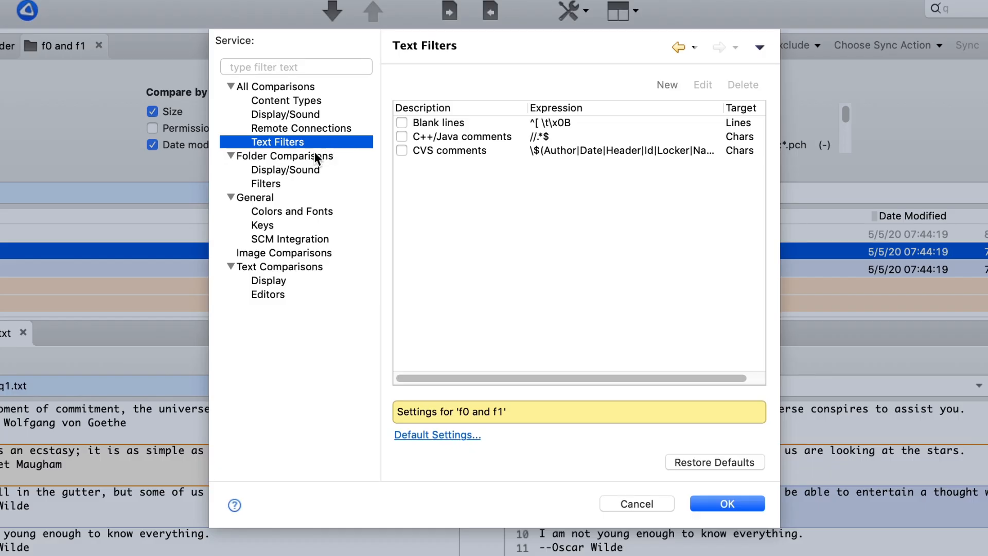
Try the date-modified ignore options in the Folder Comparisons preferences, switch them off again, and close the preferences
{"action": "left_click", "coordinate": [310, 155]}
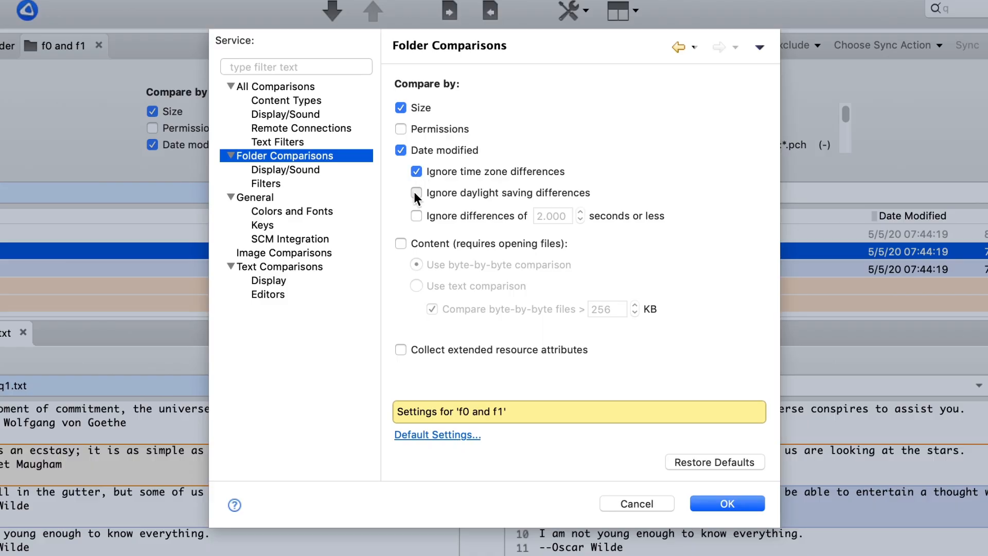
{"action": "left_click", "coordinate": [417, 217]}
{"action": "left_click", "coordinate": [417, 217]}
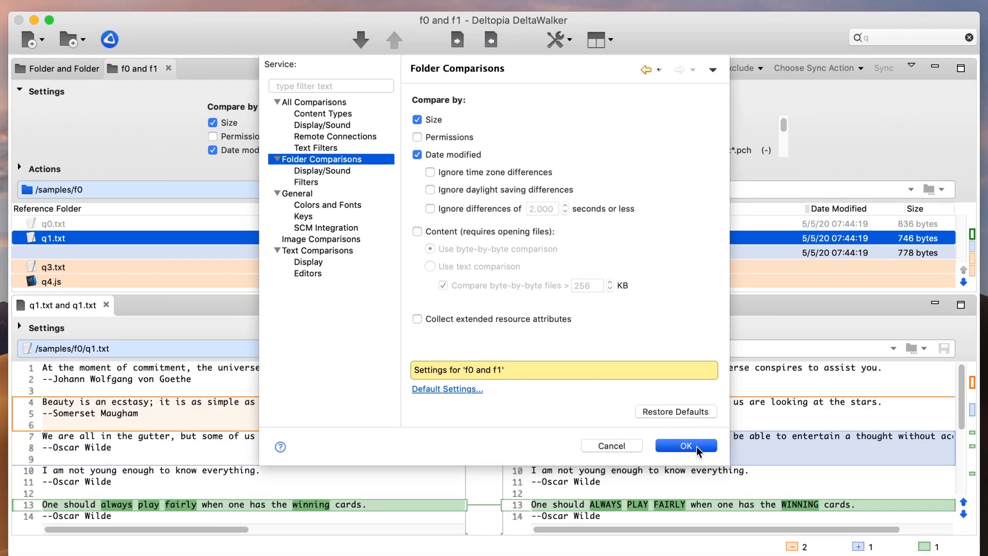
{"action": "left_click", "coordinate": [714, 471]}
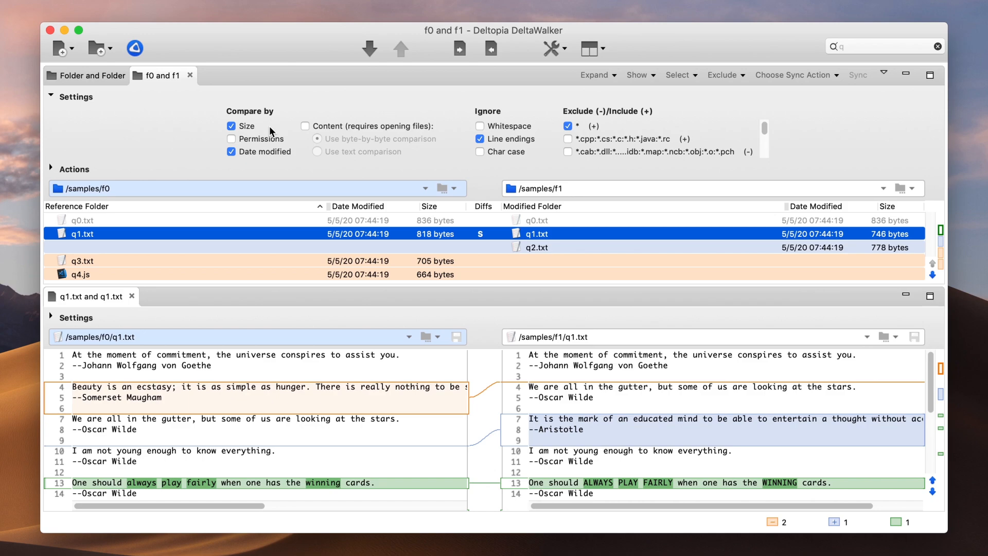
View the column display options of the folder comparison list and dismiss them without a choice
{"action": "right_click", "coordinate": [584, 209]}
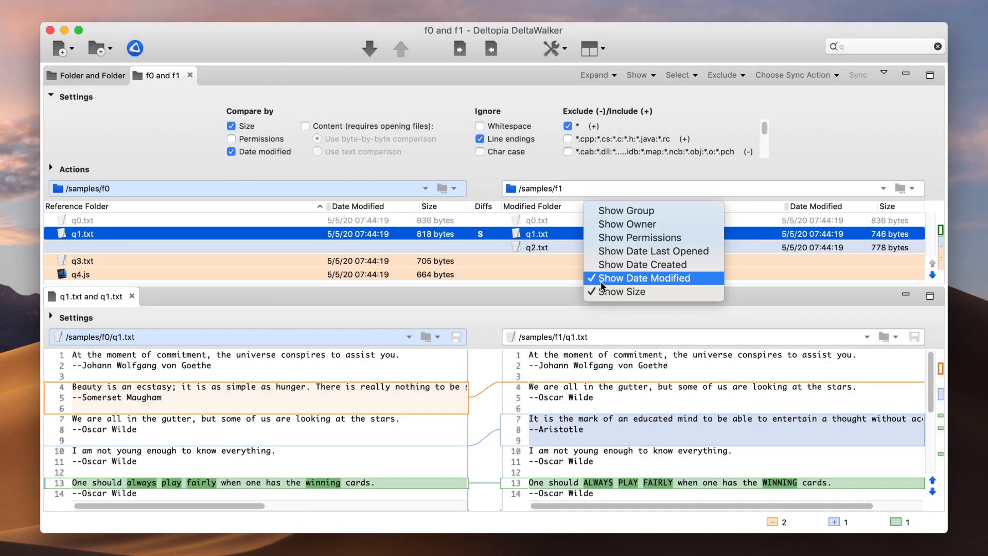
{"action": "left_click", "coordinate": [566, 216]}
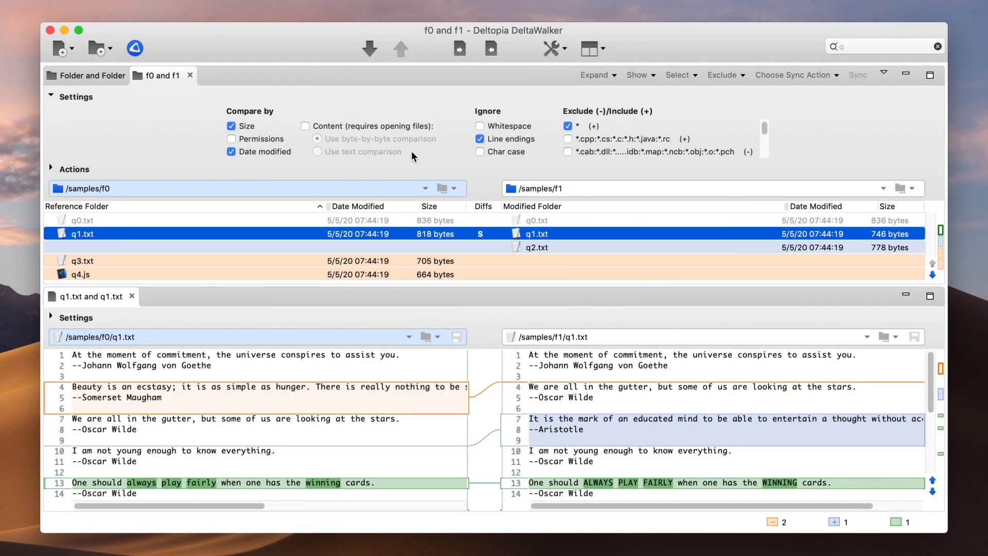
Compare the folders by content, trying the byte-by-byte method and settling on text comparison
{"action": "left_click", "coordinate": [305, 127]}
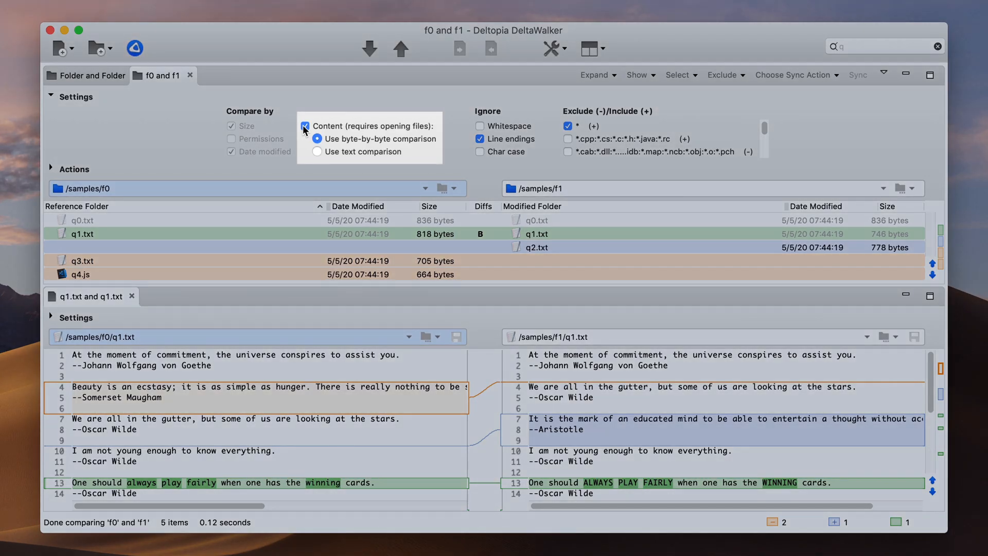
{"action": "left_click", "coordinate": [337, 152]}
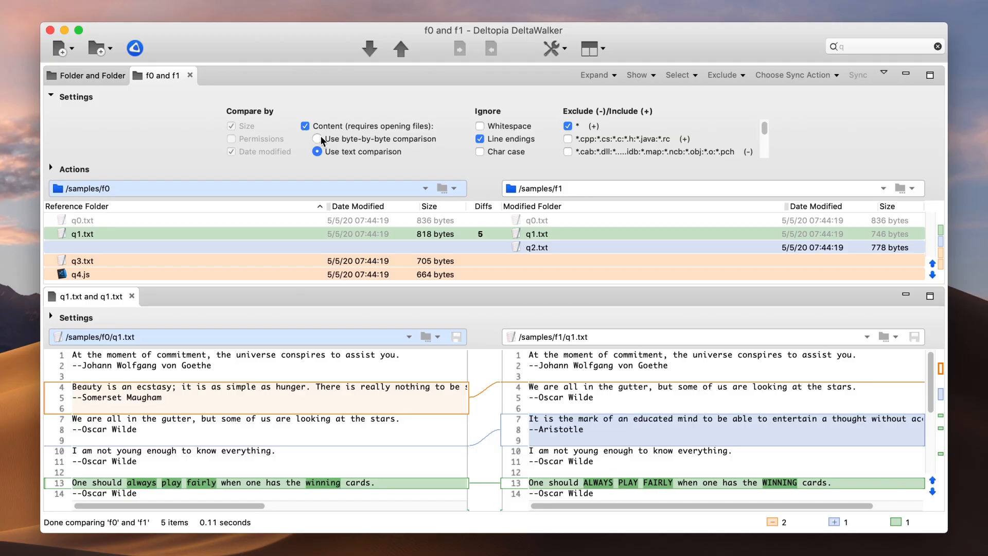
{"action": "left_click", "coordinate": [318, 139]}
{"action": "left_click", "coordinate": [318, 152]}
Reveal the folder comparison actions, and hide and restore the identical files in the list
{"action": "left_click", "coordinate": [51, 169]}
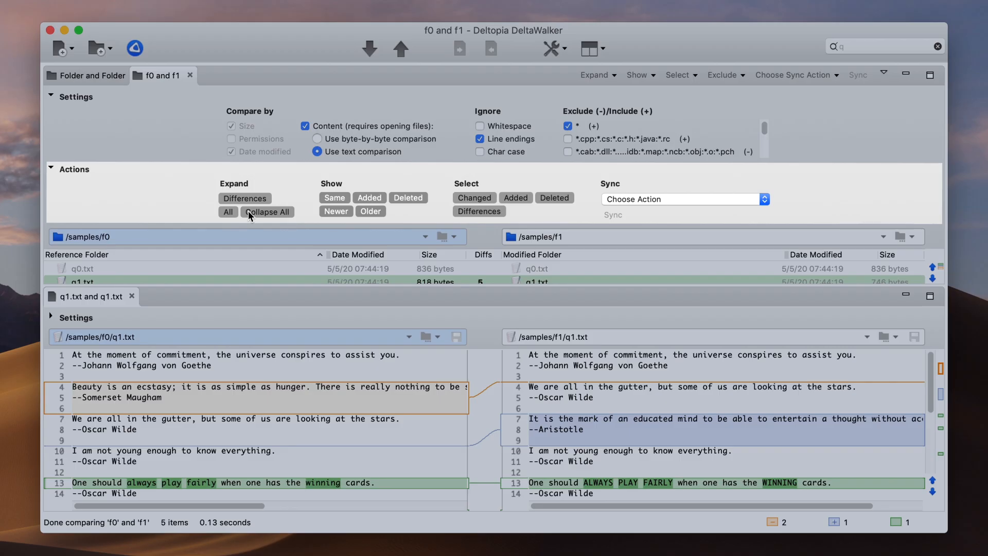
{"action": "left_click", "coordinate": [248, 211]}
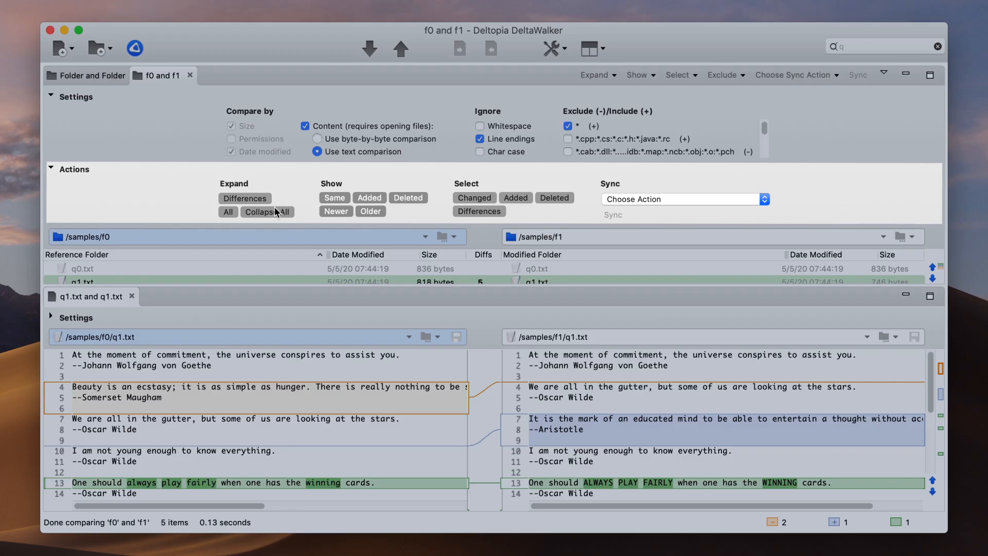
{"action": "left_click", "coordinate": [330, 197]}
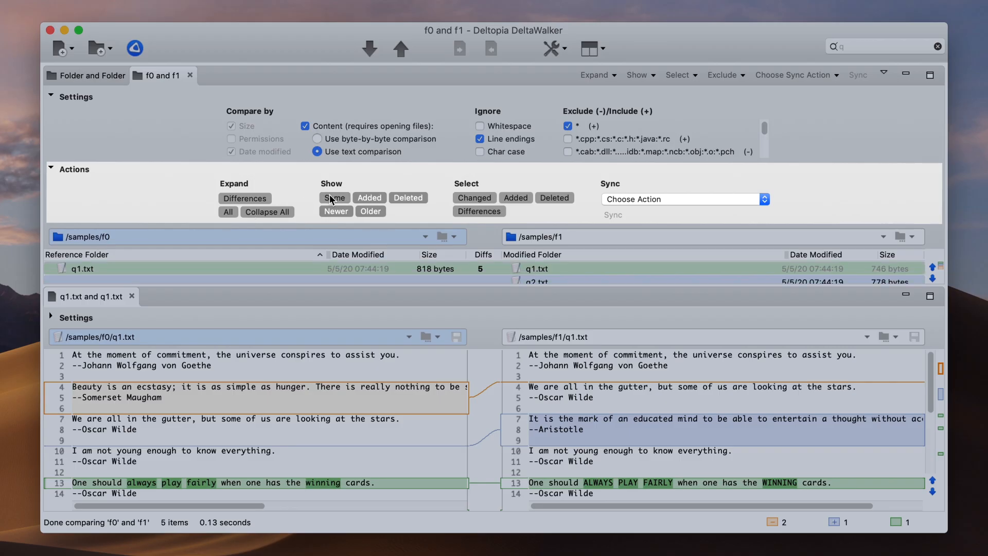
{"action": "left_click", "coordinate": [330, 198]}
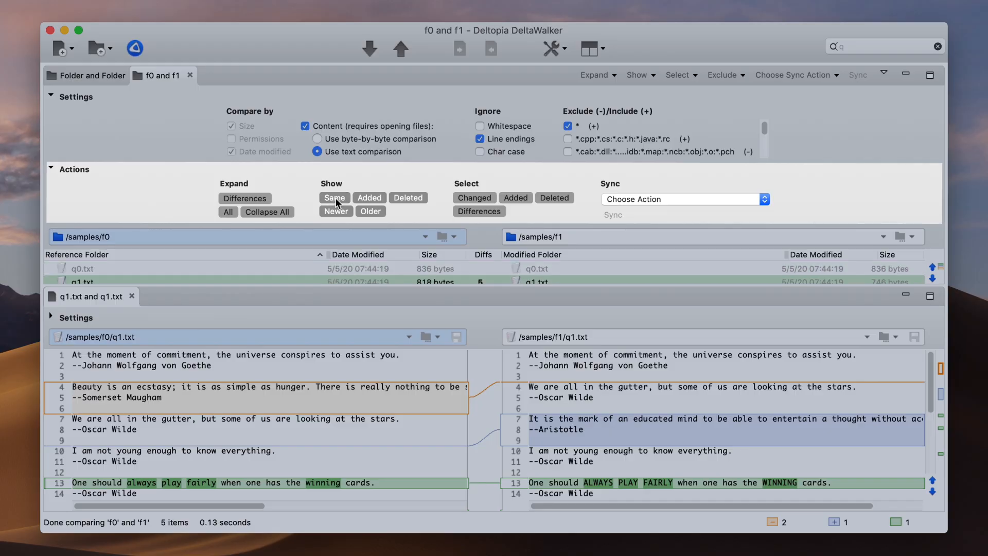